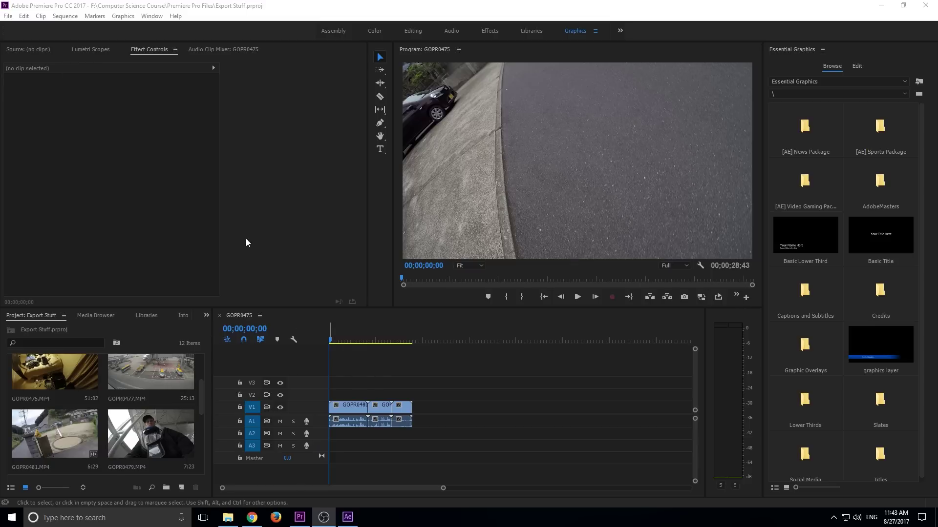
# Scrub the GOPR0475 sequence from 00;00;01;40 back to the start
pyautogui.click(333, 342)
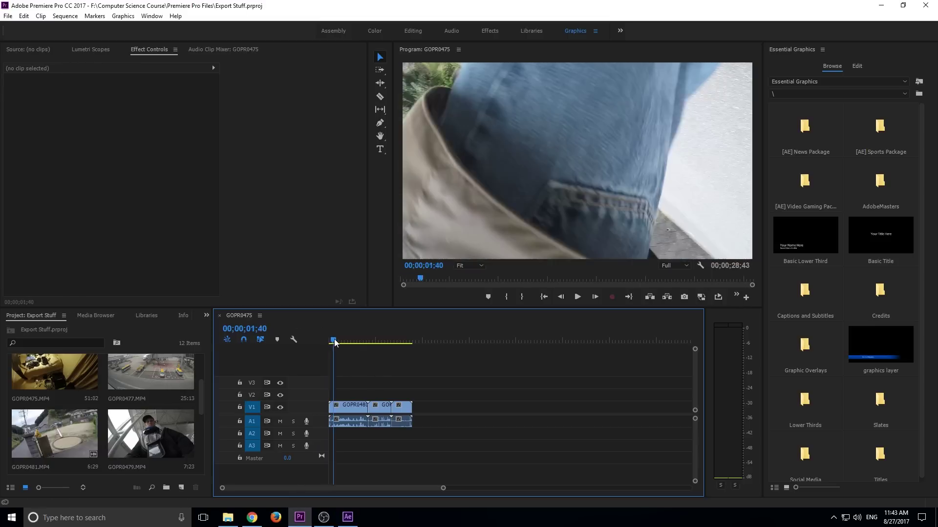
pyautogui.moveTo(334, 342)
pyautogui.mouseDown()
pyautogui.moveTo(381, 341)
pyautogui.moveTo(327, 341)
pyautogui.mouseUp()
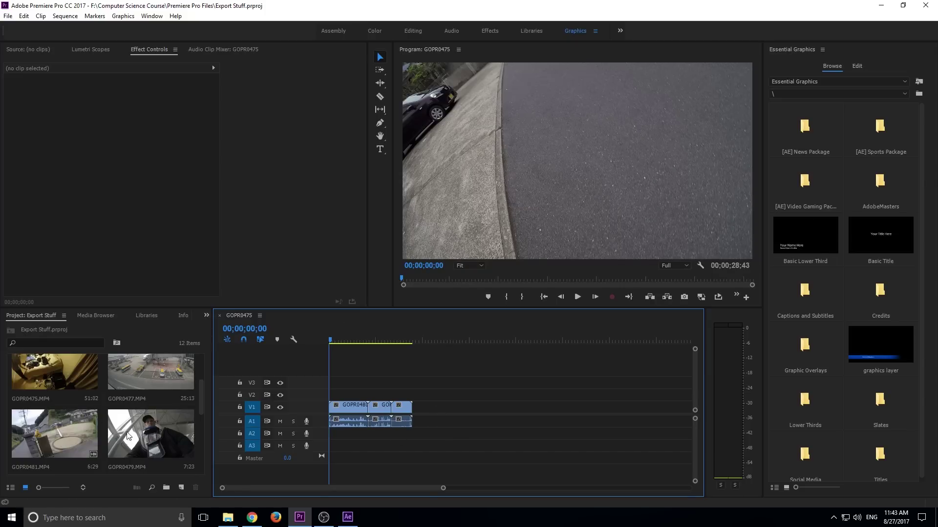
pyautogui.scroll(-2, 128, 436)
pyautogui.scroll(4, 34, 420)
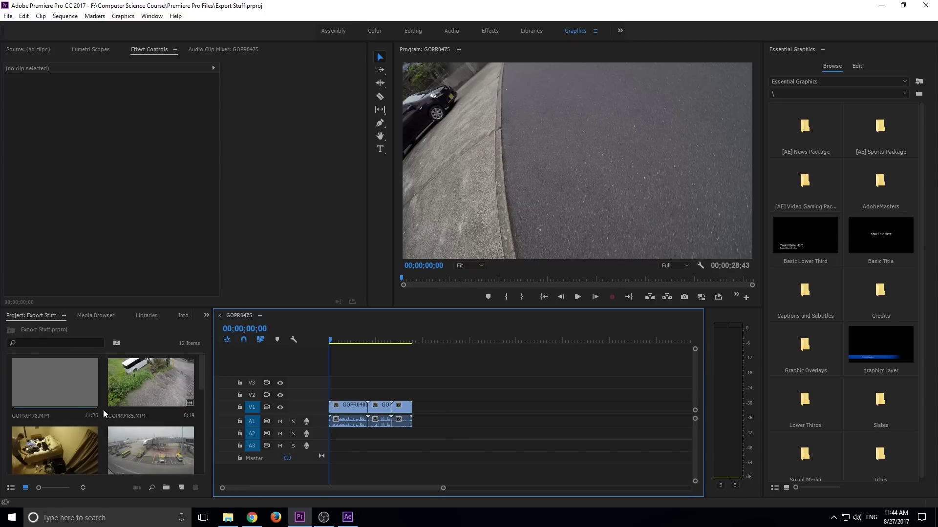
pyautogui.scroll(-2, 80, 420)
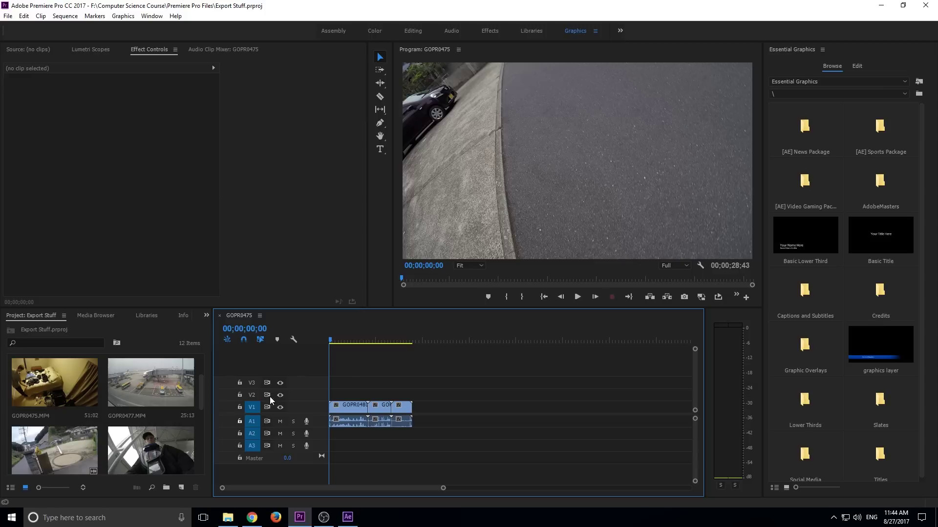
pyautogui.scroll(-2, 121, 387)
pyautogui.scroll(2, 113, 436)
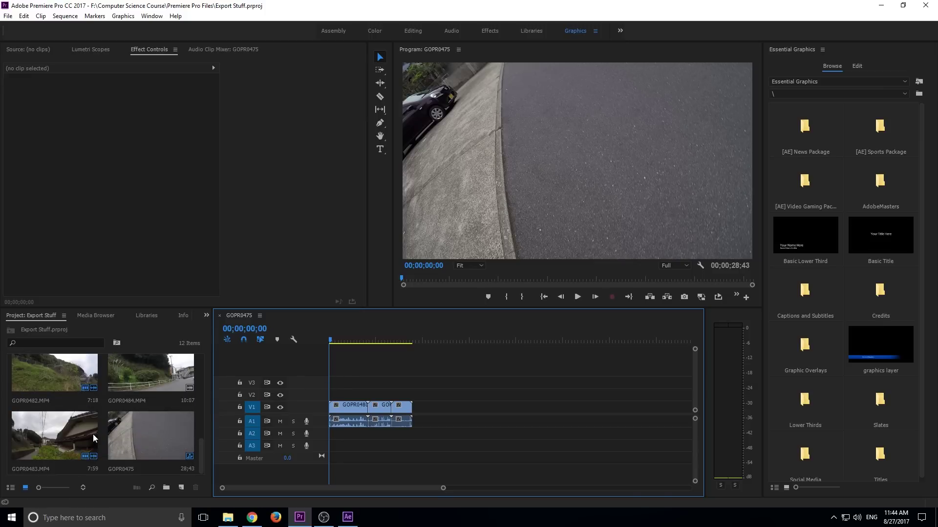
pyautogui.scroll(2, 90, 440)
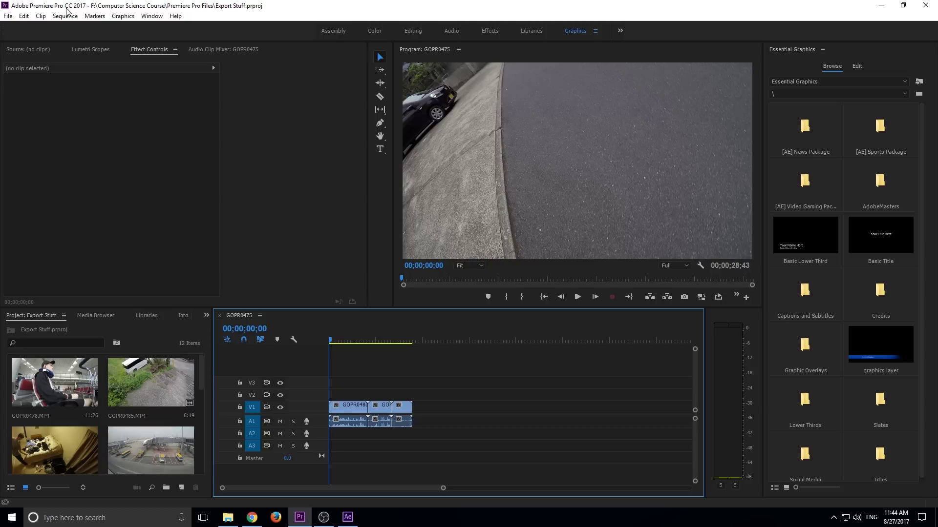
# Open File > Project Manager with Collect Files and Copy to New Location selected
pyautogui.click(7, 16)
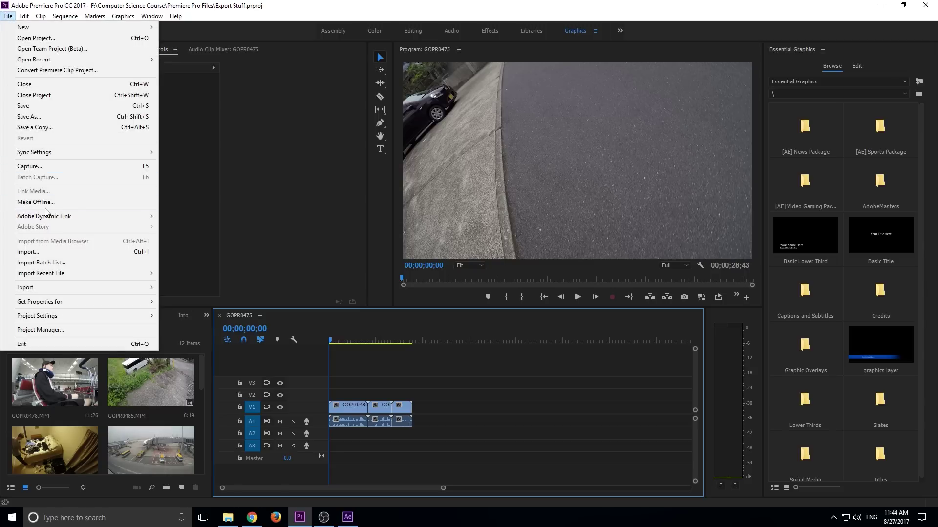
pyautogui.click(72, 330)
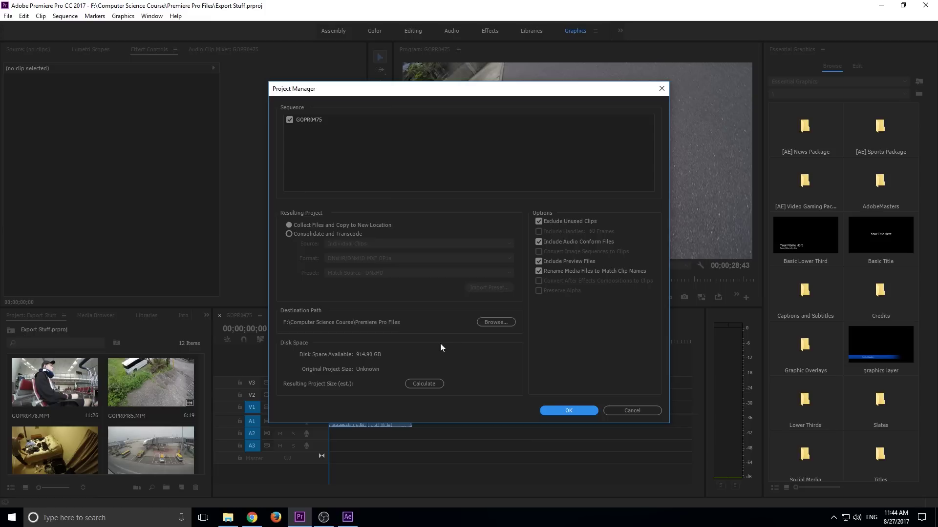
pyautogui.click(539, 222)
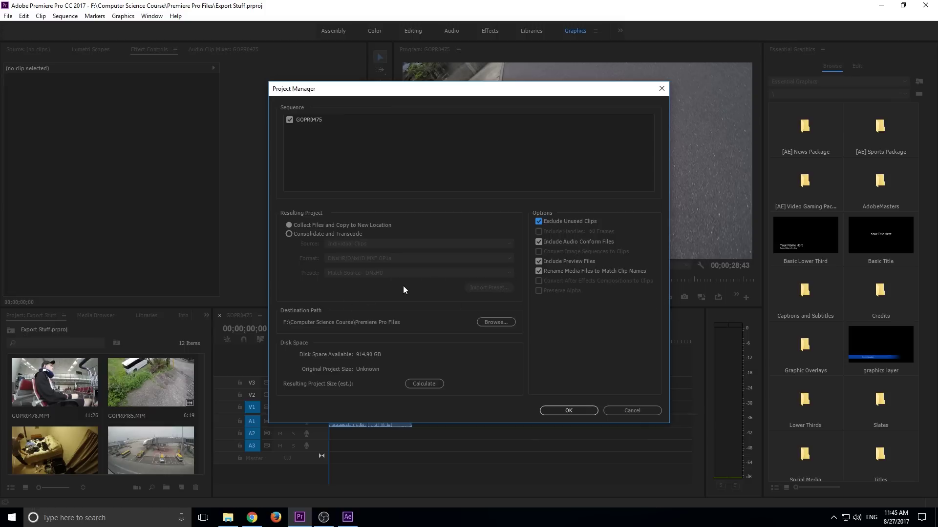
# Browse to the Desktop and create a new folder named 'Project'
pyautogui.click(504, 321)
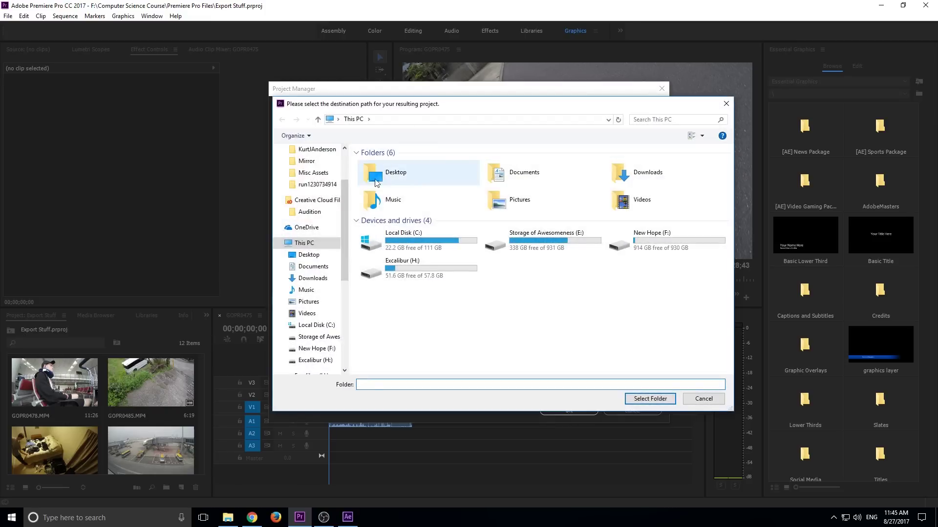
pyautogui.click(386, 178)
pyautogui.doubleClick(379, 168)
pyautogui.rightClick(551, 306)
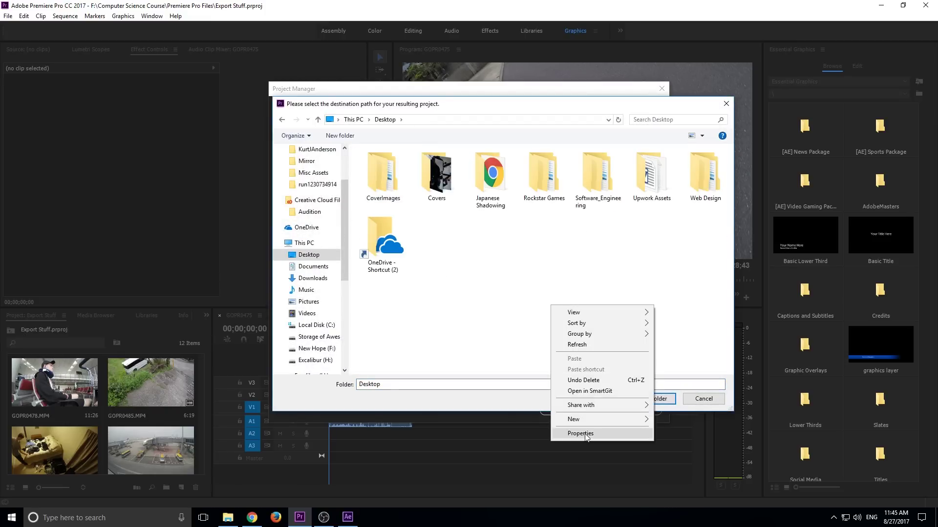
pyautogui.moveTo(591, 423)
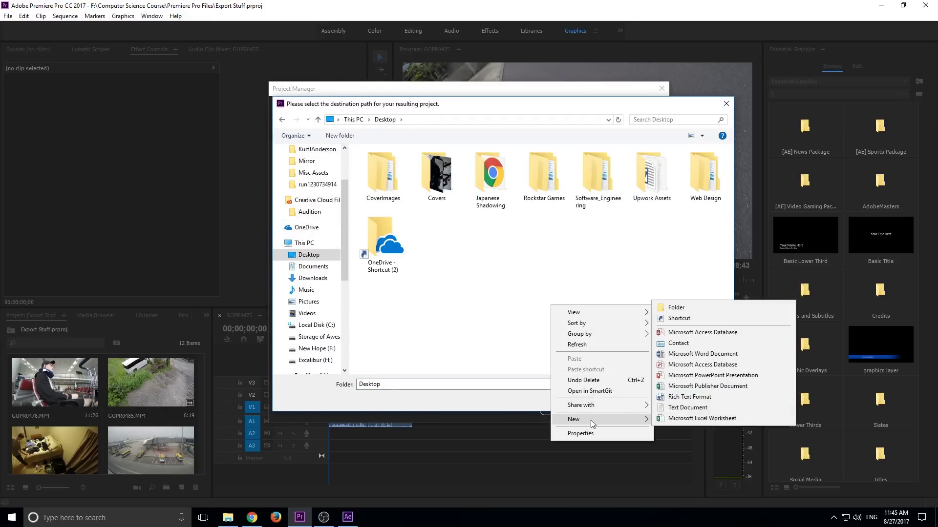
pyautogui.click(713, 306)
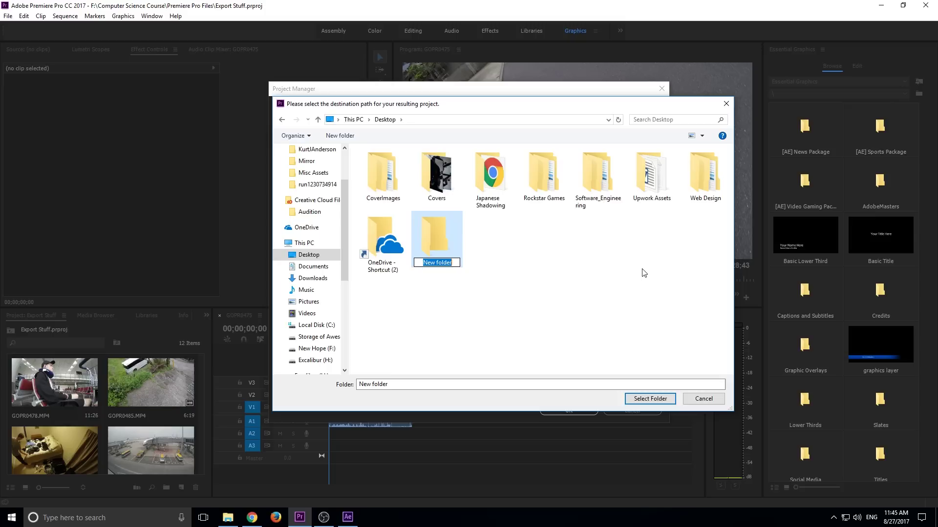
pyautogui.write('Project')
pyautogui.press('Return')
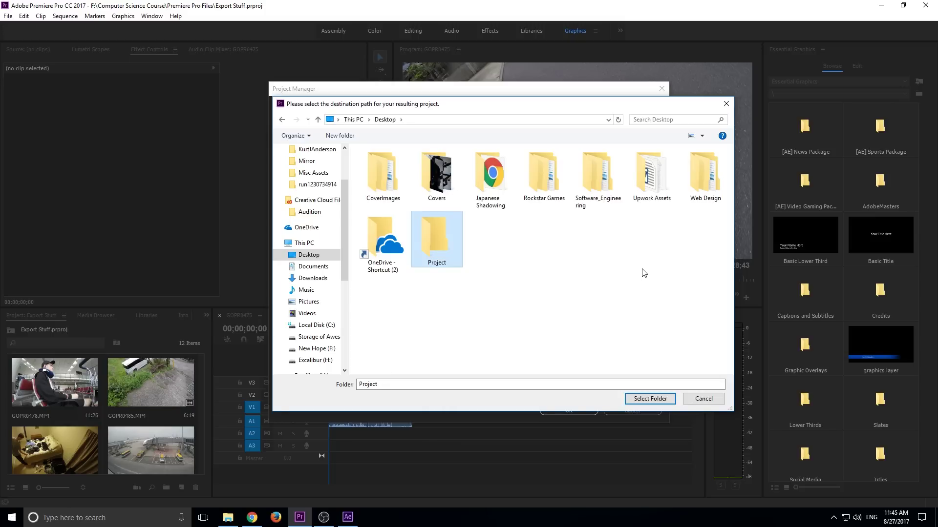
# Set 'Project' as destination, calculate the 114.61 MB size, and start collecting
pyautogui.click(654, 402)
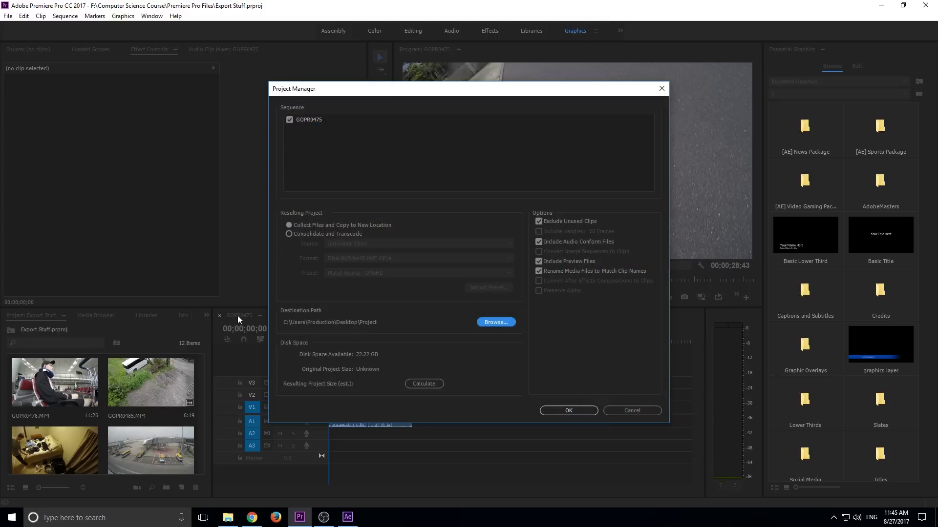
pyautogui.click(413, 385)
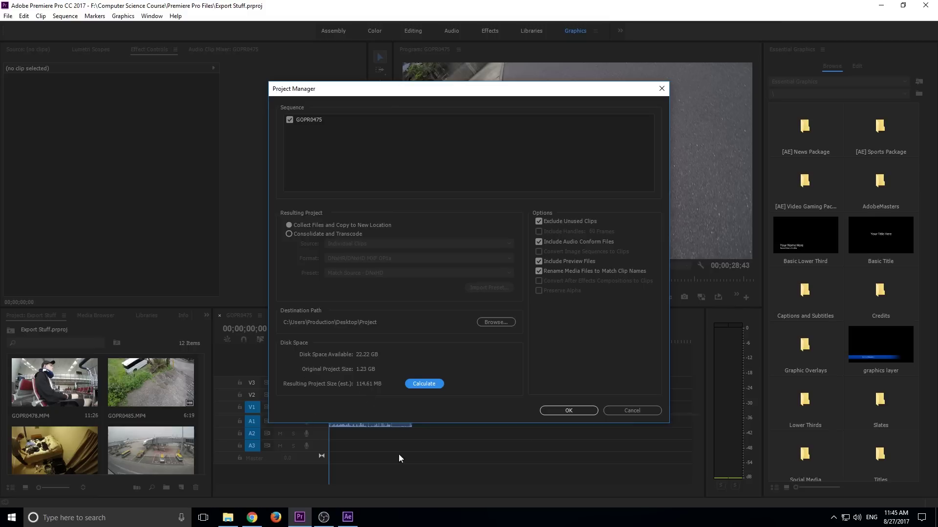
pyautogui.click(577, 409)
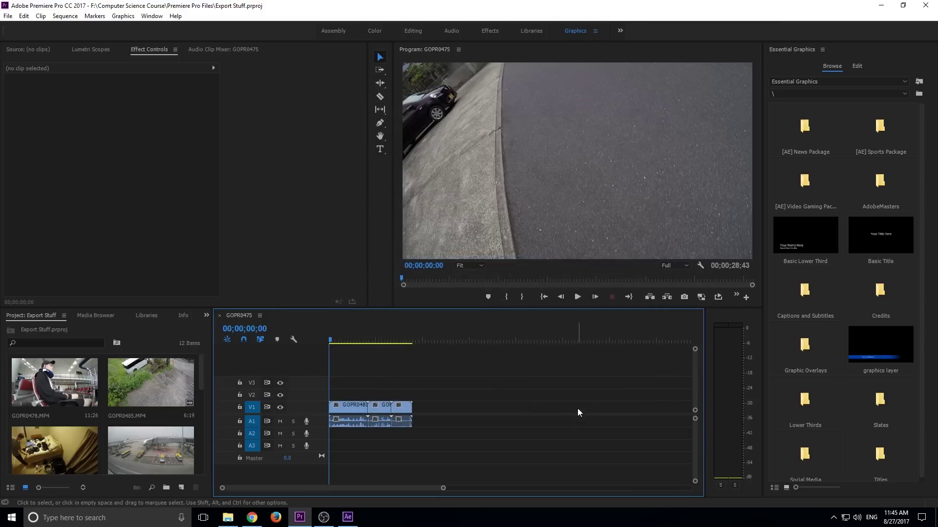
# Open the Desktop Project folder's Copied_Export Stuff subfolder in Explorer, then return to Premiere Pro
pyautogui.doubleClick(474, 4)
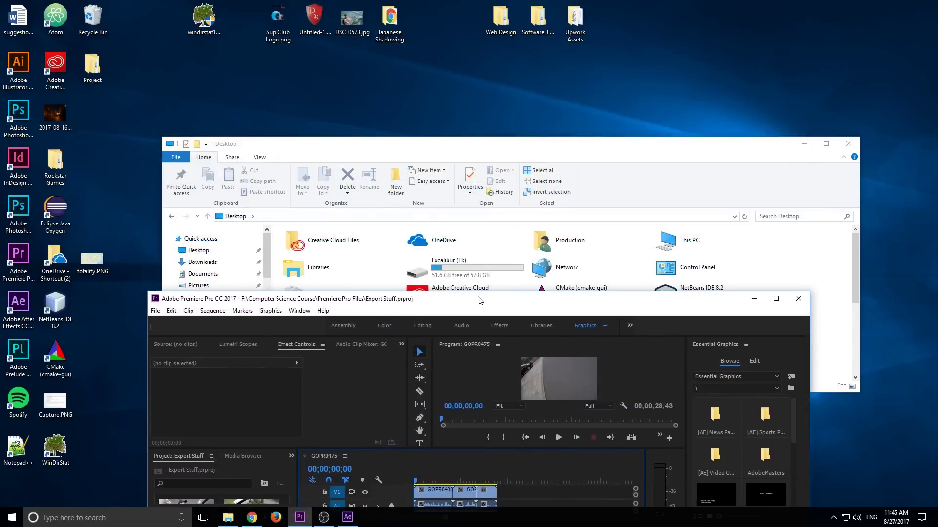
pyautogui.moveTo(101, 81); pyautogui.dragTo(211, 84)
pyautogui.doubleClick(205, 76)
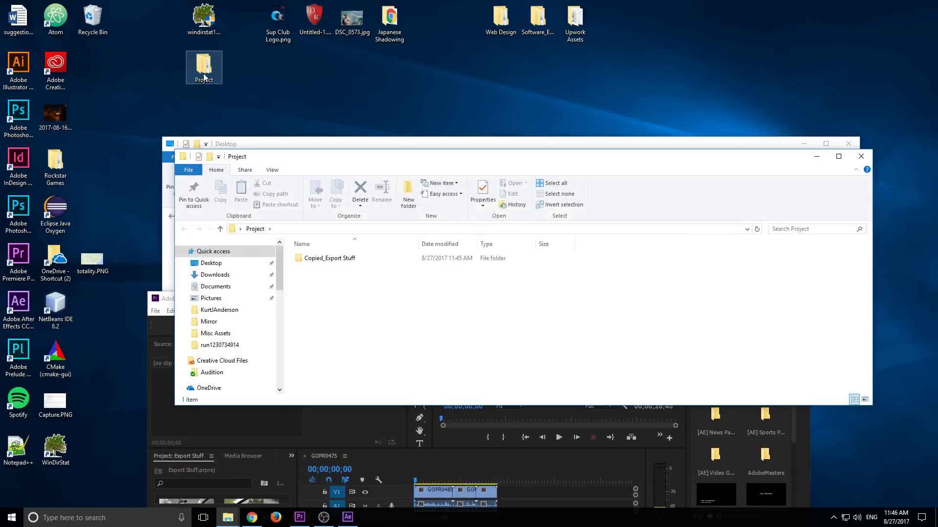
pyautogui.doubleClick(468, 164)
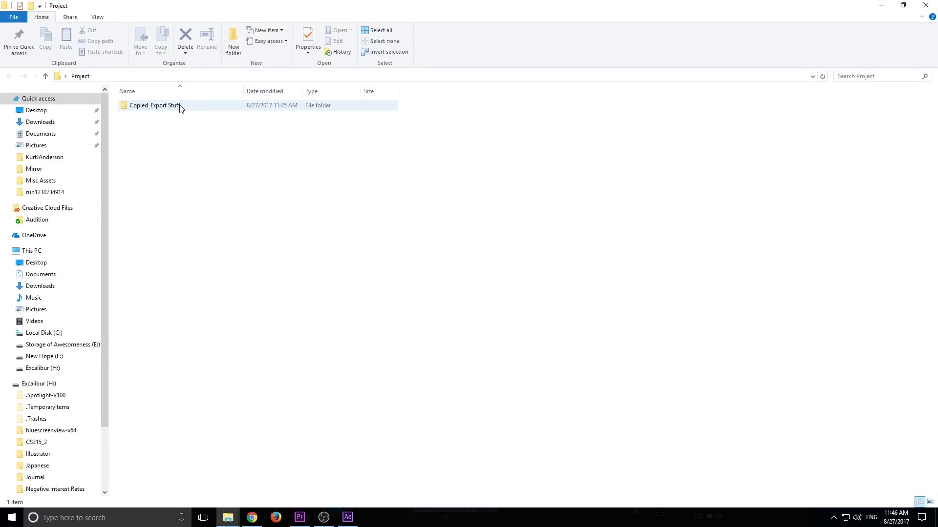
pyautogui.moveTo(300, 517)
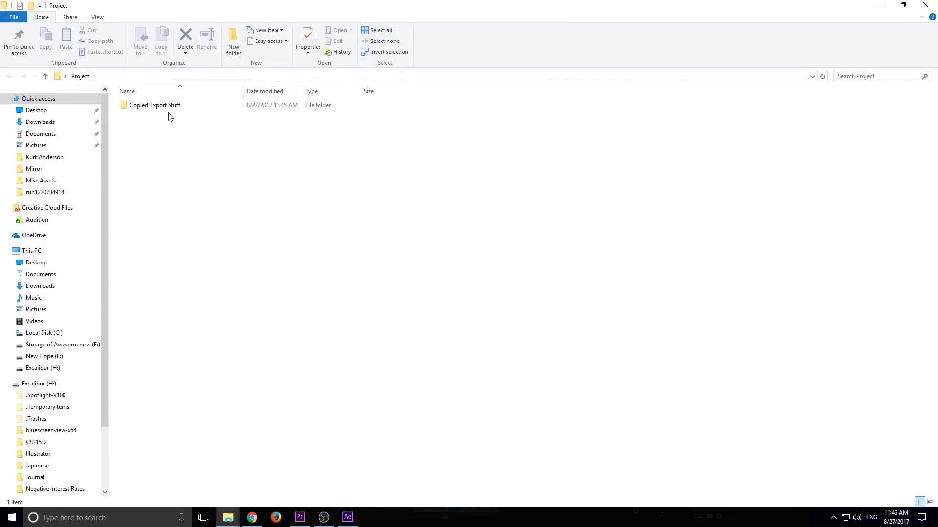
pyautogui.doubleClick(166, 109)
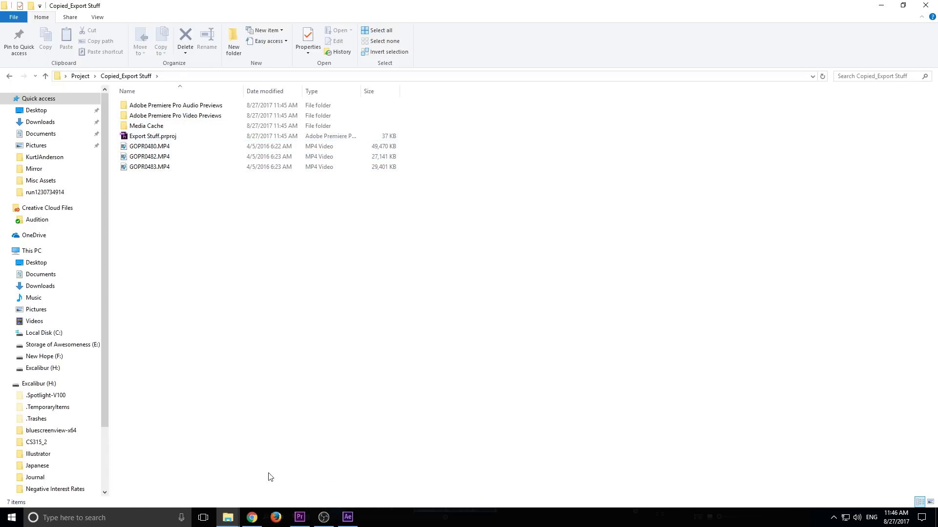
pyautogui.click(300, 517)
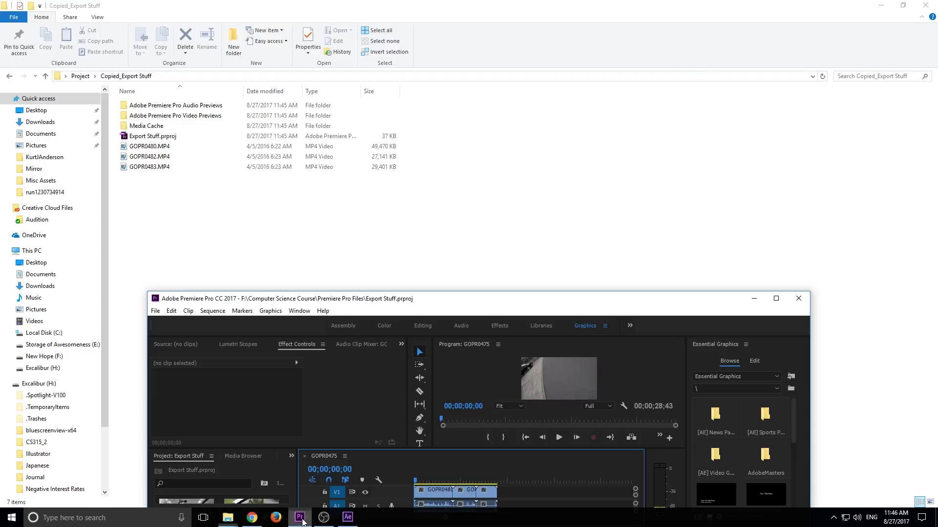
# Minimize Premiere, open the collected Export Stuff.prproj, and maximize its window
pyautogui.click(752, 299)
pyautogui.doubleClick(149, 137)
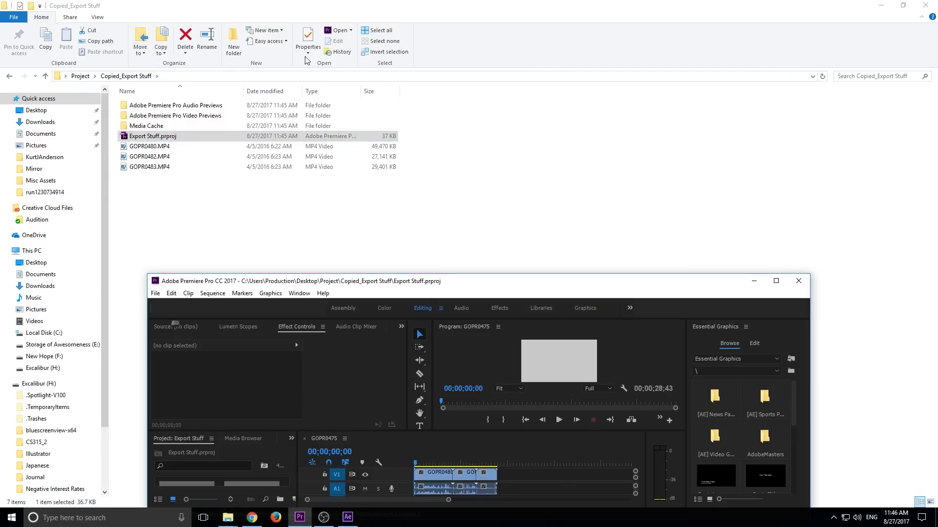
pyautogui.moveTo(475, 282); pyautogui.dragTo(395, 115)
pyautogui.click(696, 115)
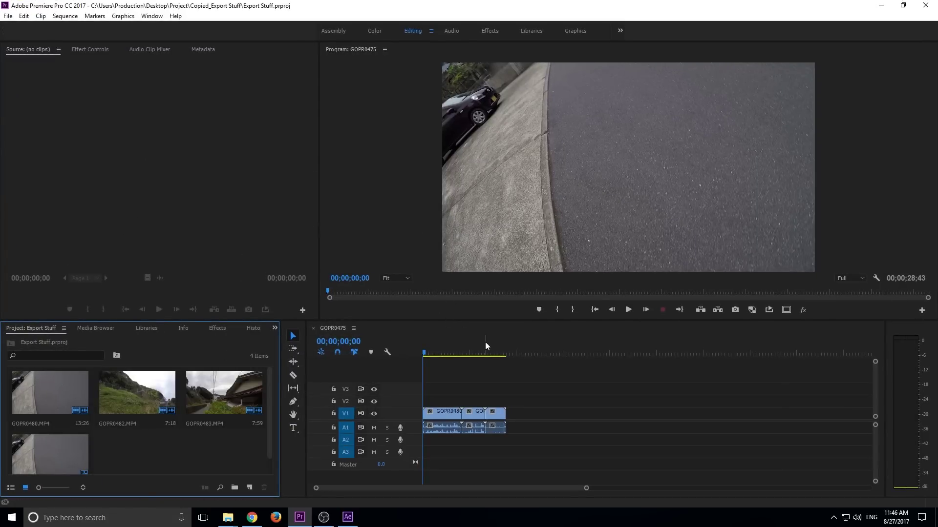
pyautogui.scroll(-1, 54, 401)
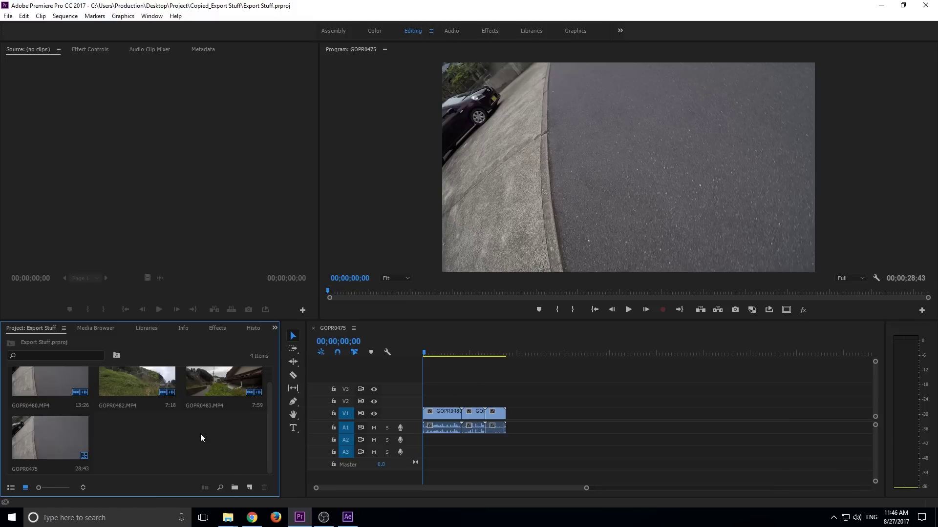
pyautogui.scroll(1, 200, 432)
pyautogui.scroll(-1, 68, 391)
pyautogui.moveTo(228, 517)
pyautogui.click(276, 484)
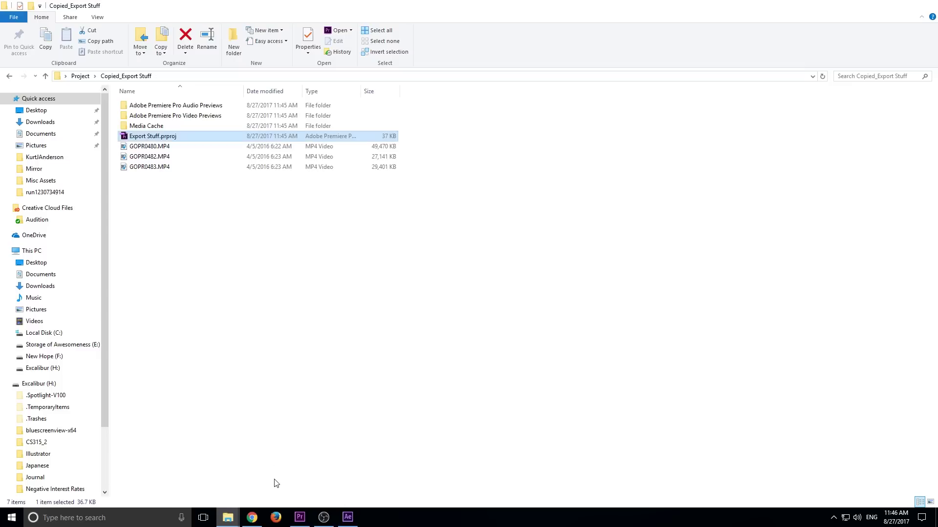
pyautogui.click(9, 76)
pyautogui.moveTo(173, 111); pyautogui.dragTo(206, 115)
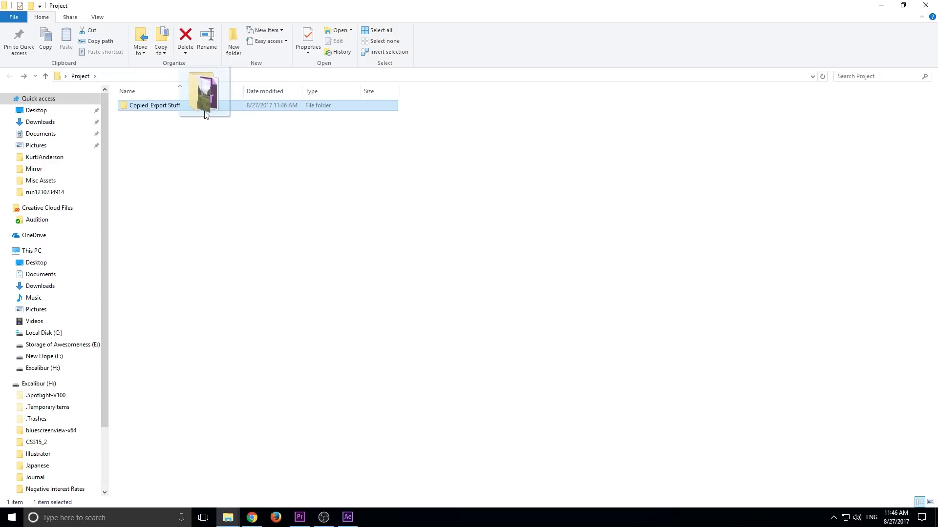
pyautogui.moveTo(206, 115); pyautogui.dragTo(206, 114)
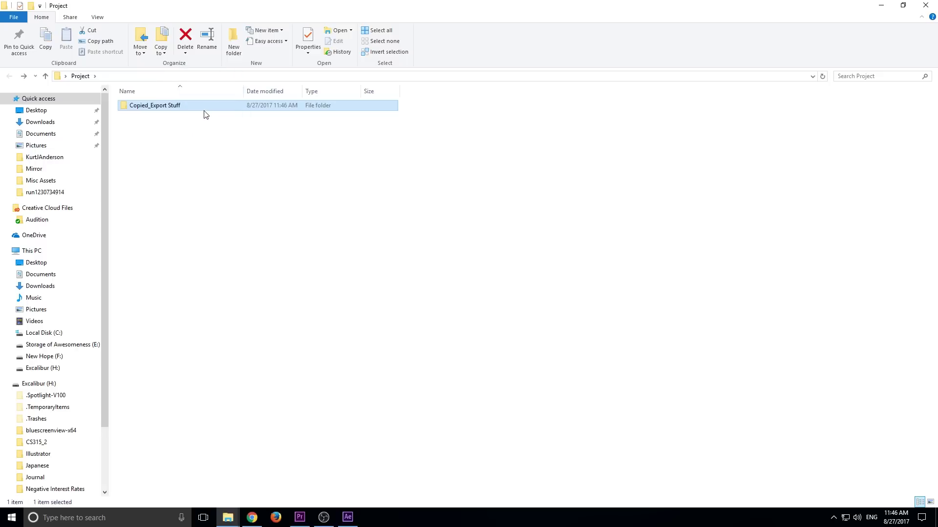
pyautogui.doubleClick(204, 110)
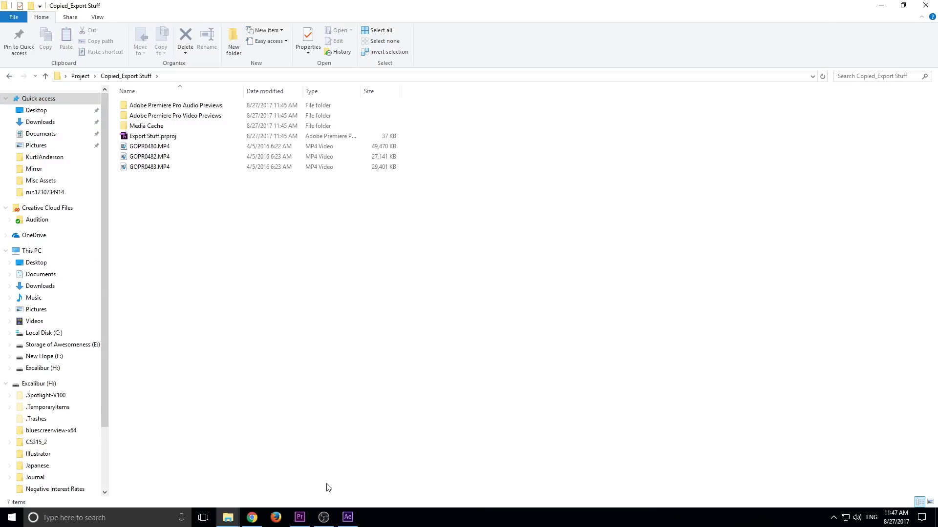
pyautogui.click(300, 517)
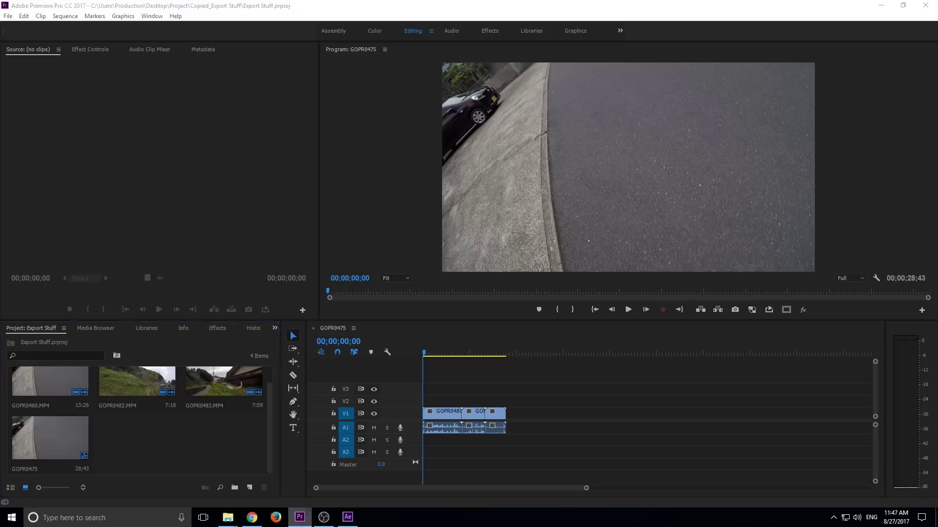
# In After Effects' DSC_0303 composition, start Dependencies > Collect Files, then cancel the save prompt
pyautogui.click(300, 517)
pyautogui.click(347, 517)
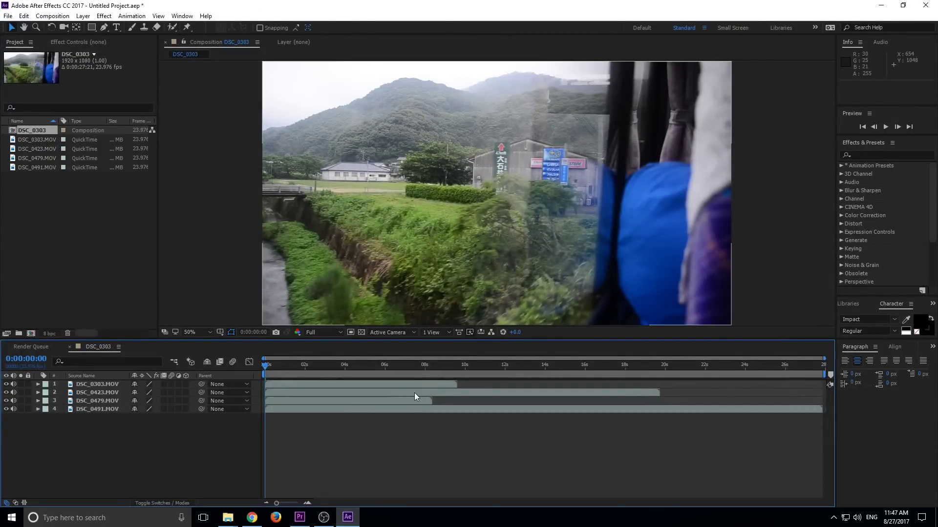
pyautogui.click(4, 16)
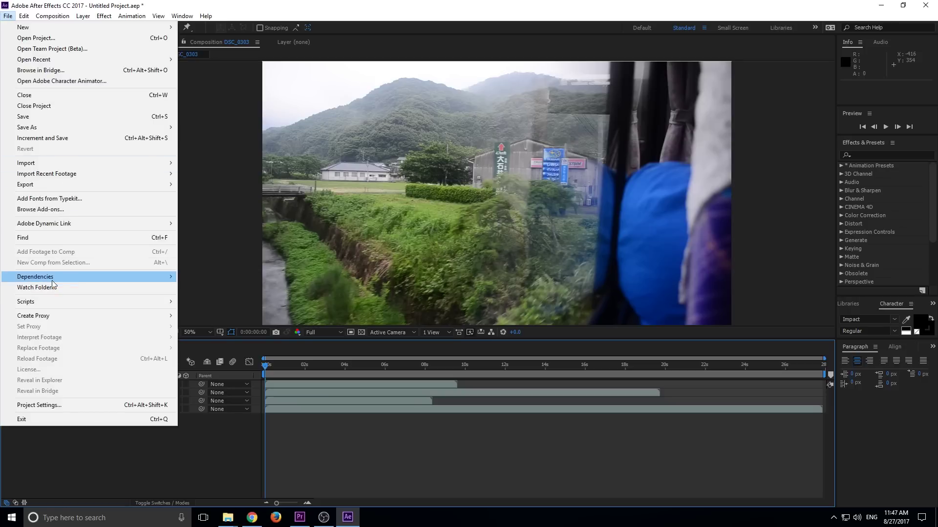
pyautogui.moveTo(53, 282)
pyautogui.click(190, 282)
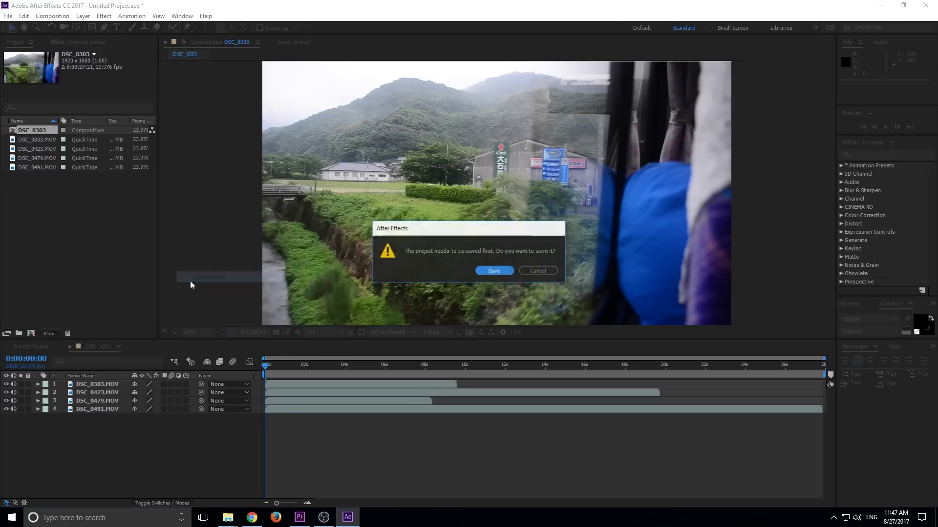
pyautogui.click(494, 270)
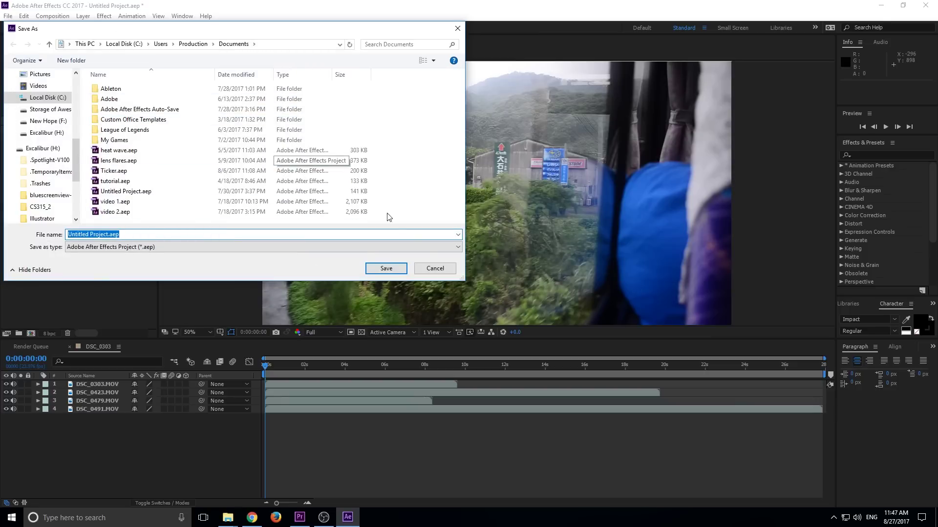
pyautogui.click(434, 269)
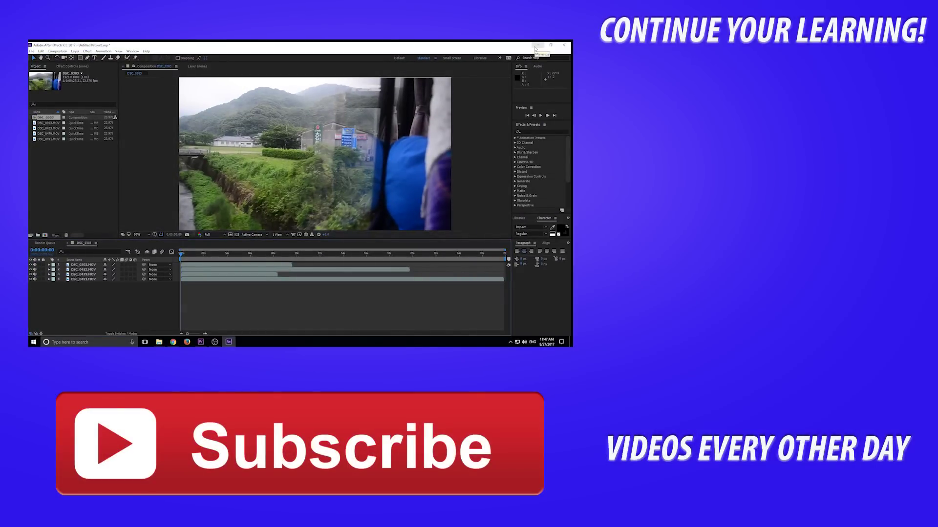
# Minimize After Effects and Explorer to bring Premiere Pro forward
pyautogui.click(535, 46)
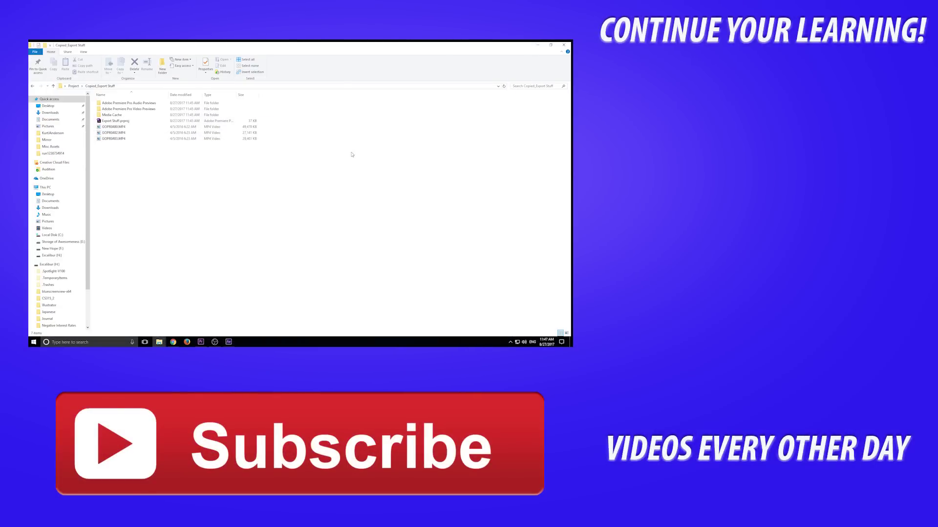
pyautogui.click(538, 45)
pyautogui.click(201, 342)
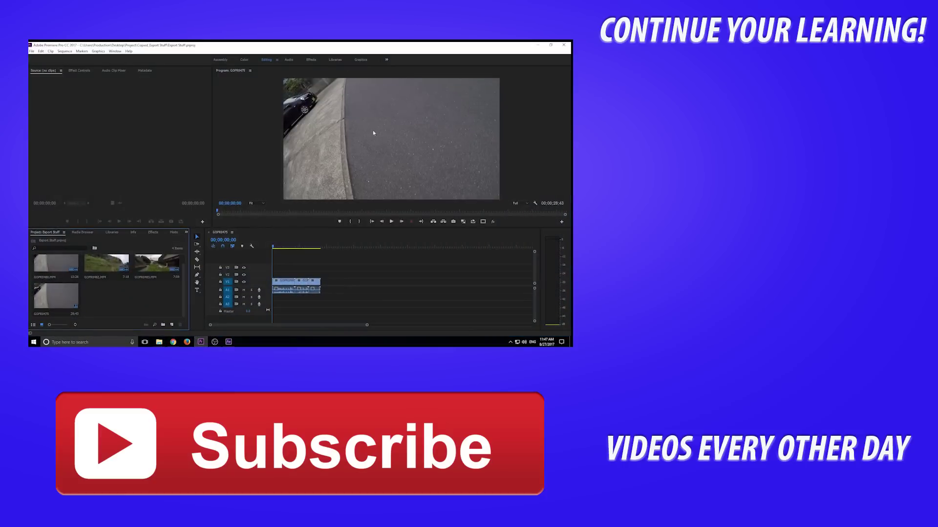